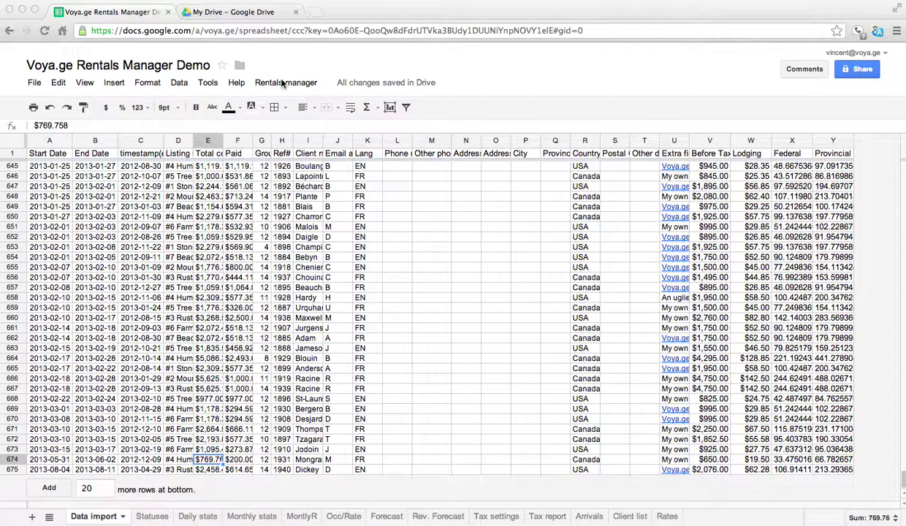
# - Bring the Voya.ge Rentals Manager Demo spreadsheet window into focus
pyautogui.click(282, 83)
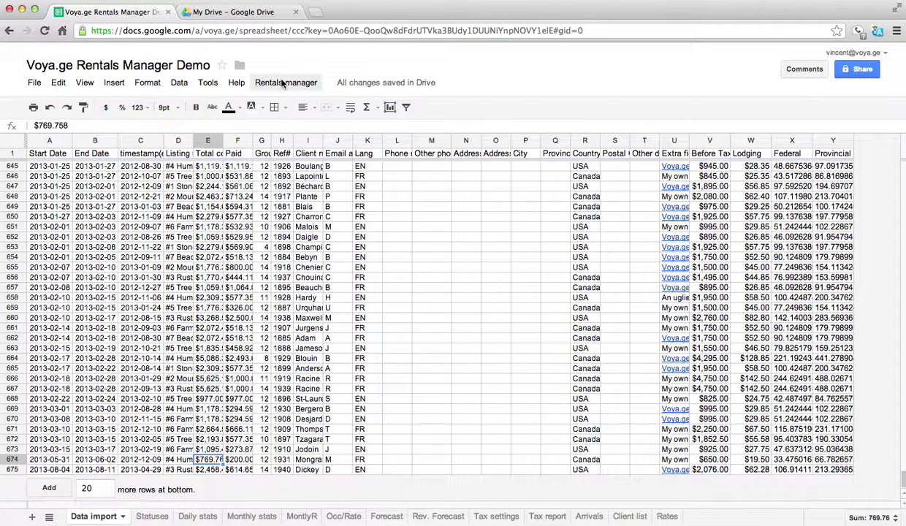
# - Review the manager preferences: 25% to confirm, 30-day balance due, 3-day reminder, EN,FR emails
pyautogui.click(282, 84)
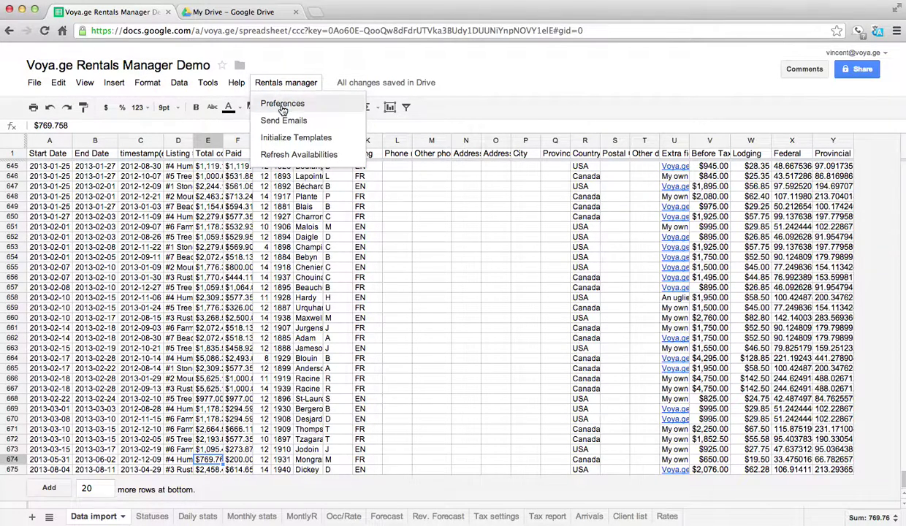
pyautogui.click(282, 104)
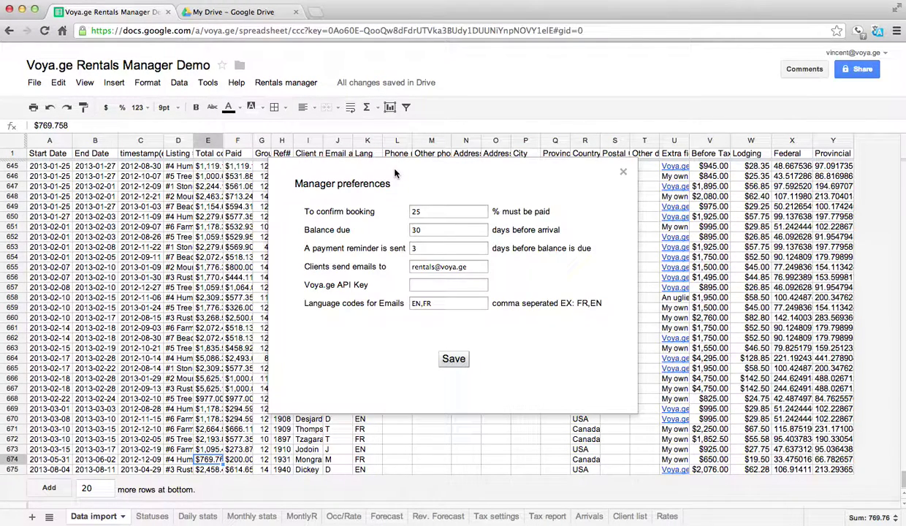
pyautogui.click(444, 212)
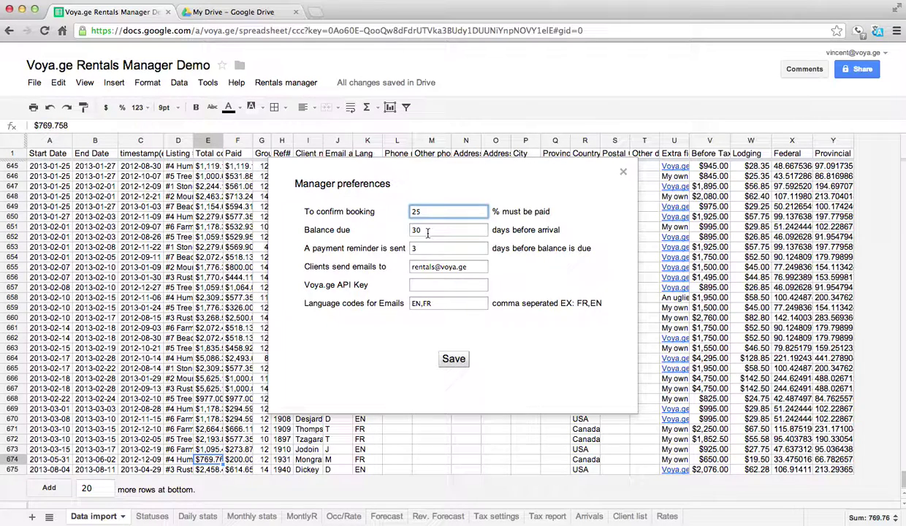
pyautogui.click(428, 231)
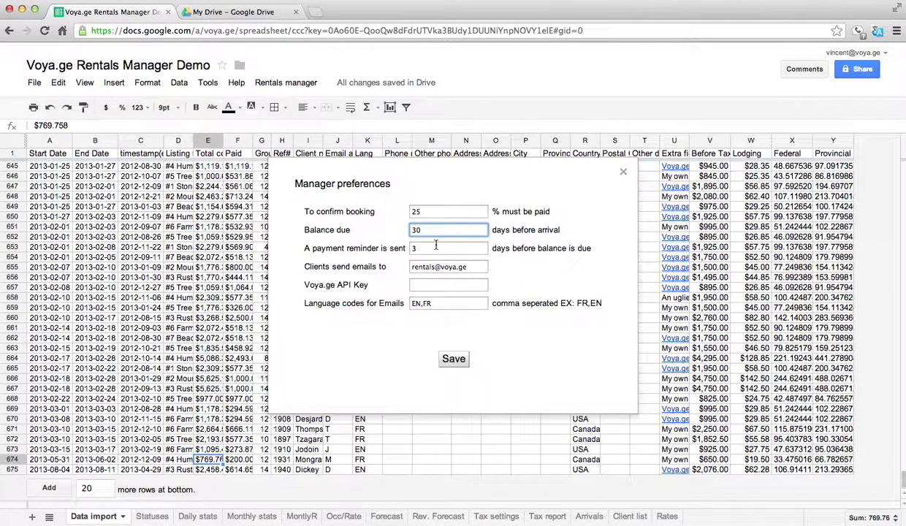
pyautogui.click(435, 248)
pyautogui.click(436, 267)
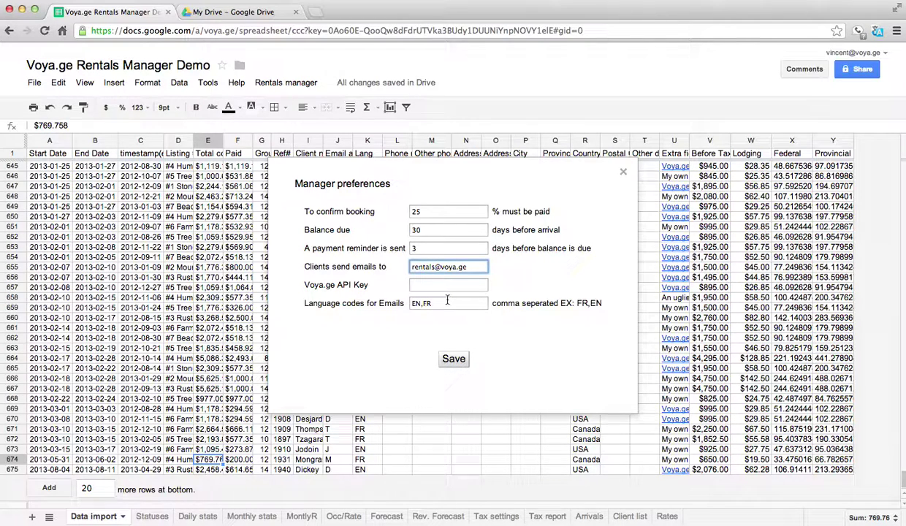
pyautogui.click(446, 302)
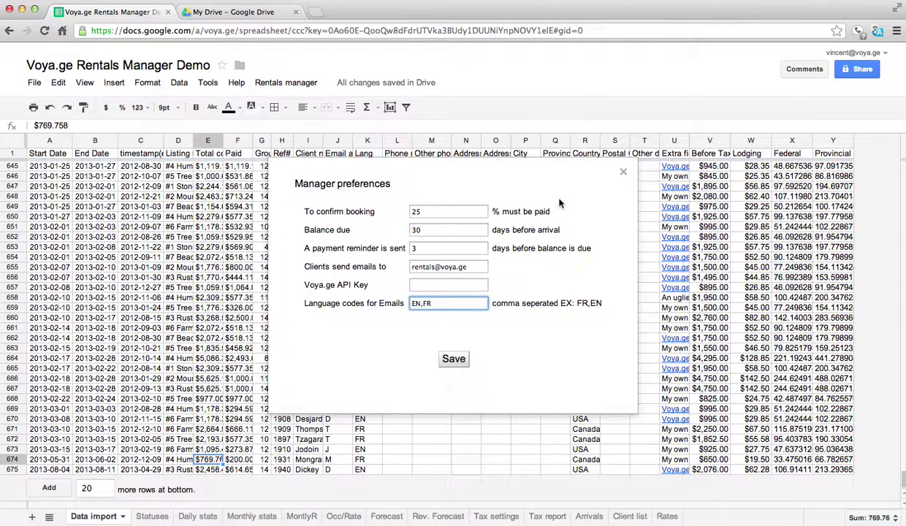
pyautogui.click(623, 173)
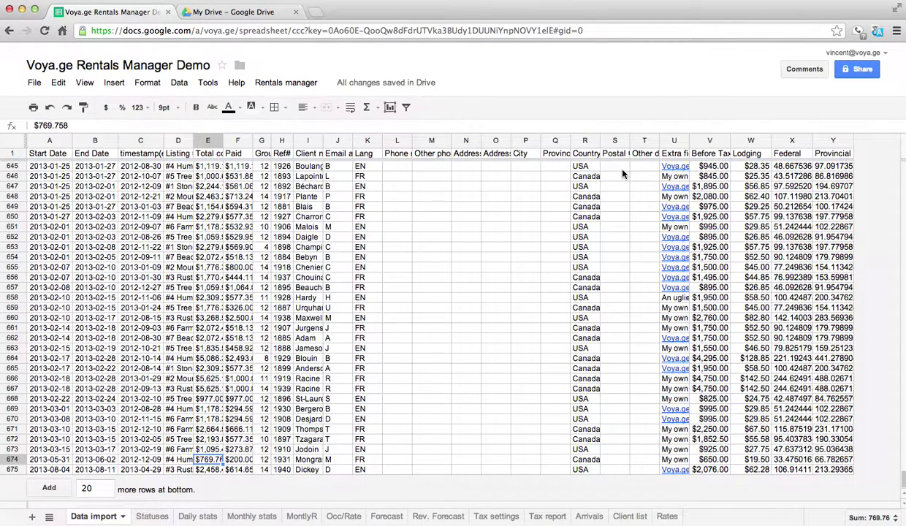
pyautogui.click(295, 83)
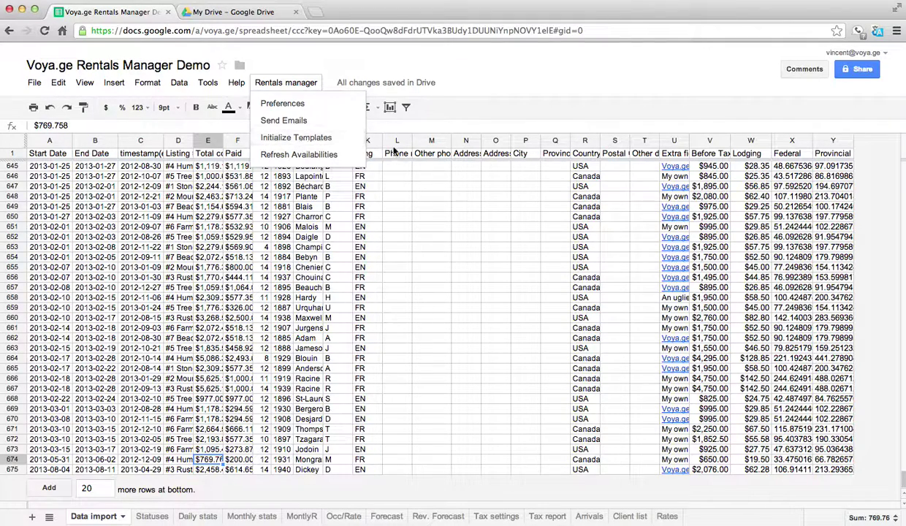
pyautogui.click(424, 209)
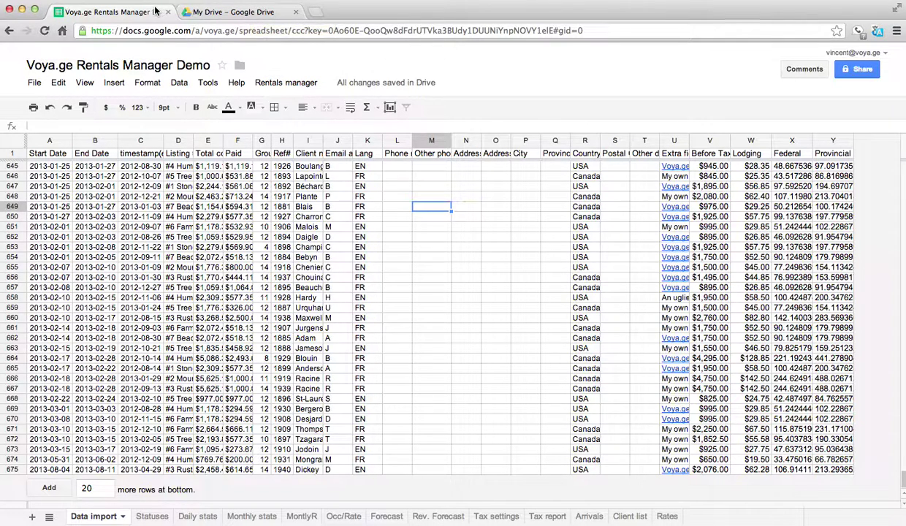
# - Go to My Drive and open the Voyage Rentals Templates folder
pyautogui.click(240, 13)
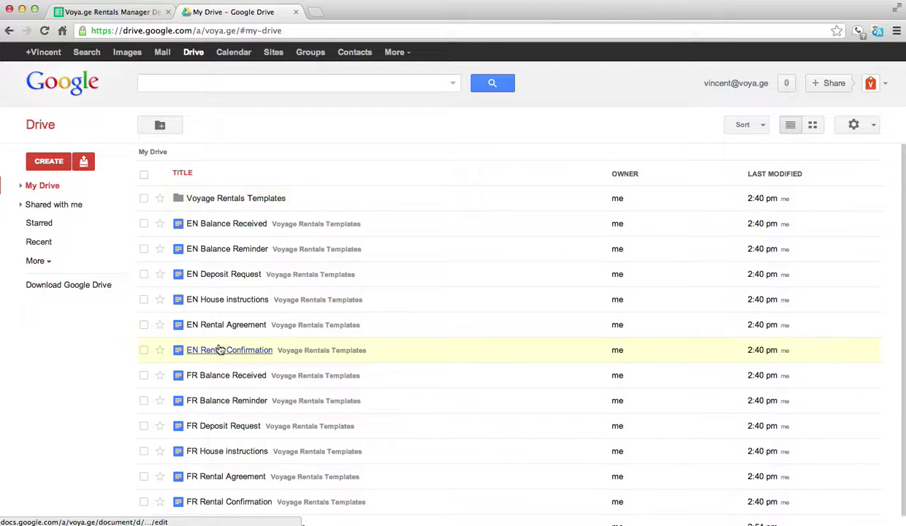
pyautogui.click(218, 200)
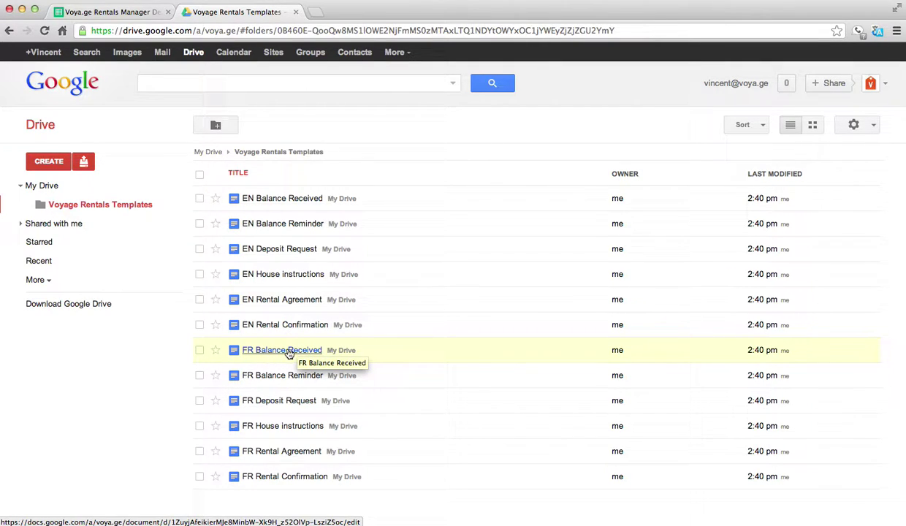
# - Rename the FR Balance Received template to 'Balance Recue'
pyautogui.rightClick(290, 353)
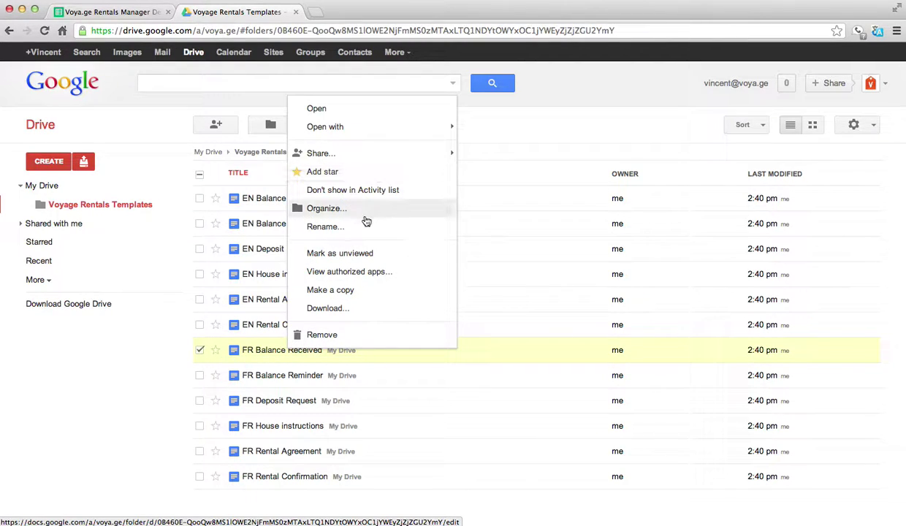
pyautogui.click(326, 226)
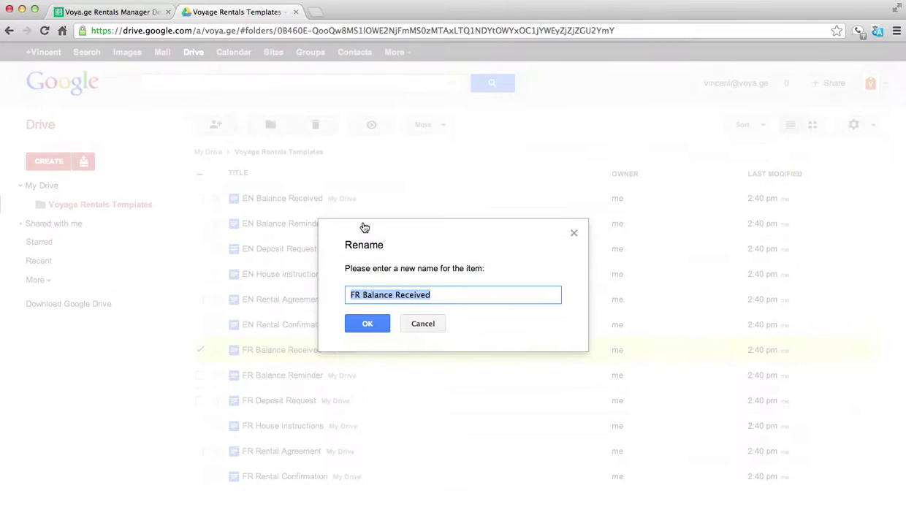
pyautogui.write('Balance Recue')
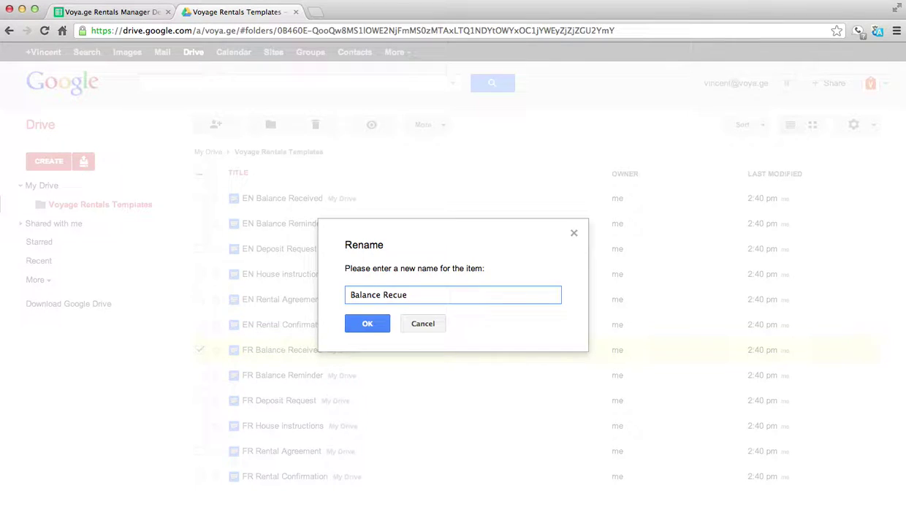
pyautogui.press('Return')
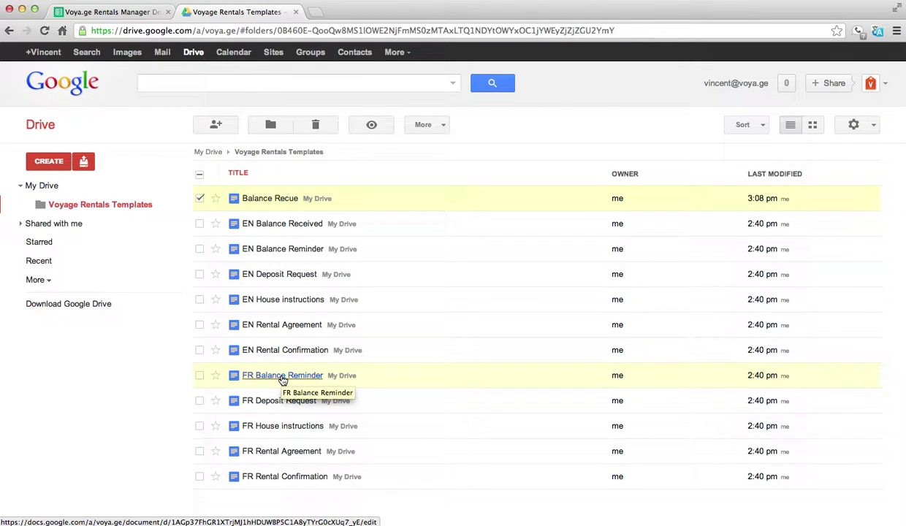
# - Rename the FR Balance Reminder template to 'Rappel pour le solde de votre location'
pyautogui.rightClick(283, 380)
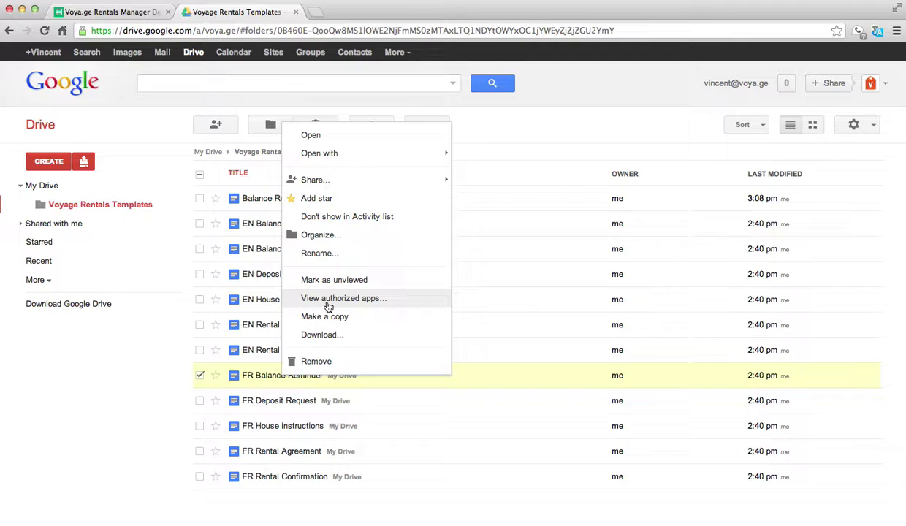
pyautogui.click(326, 256)
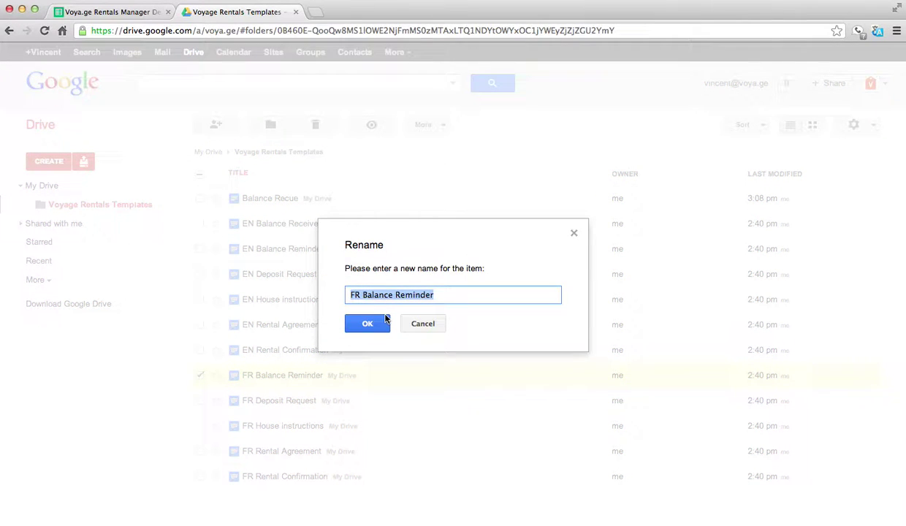
pyautogui.write('Rappe')
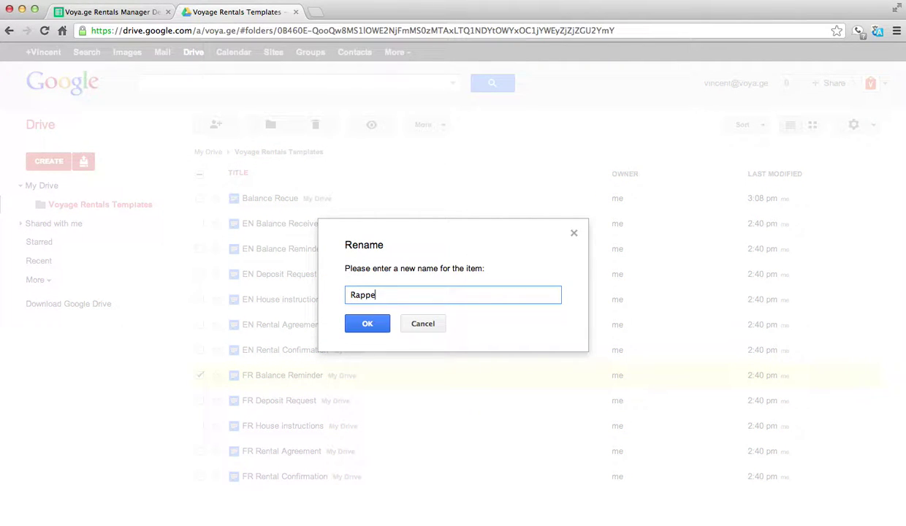
pyautogui.write('l pour le solde de votre locat')
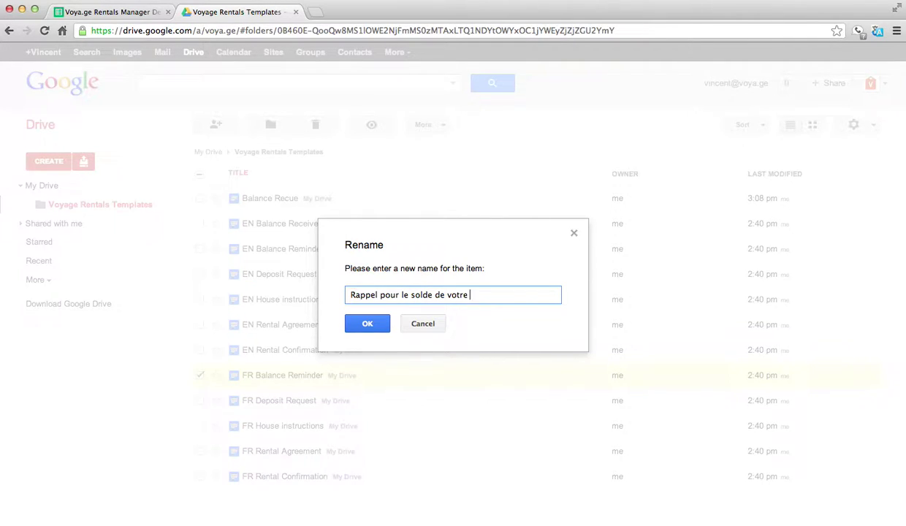
pyautogui.write('ion')
pyautogui.press('Return')
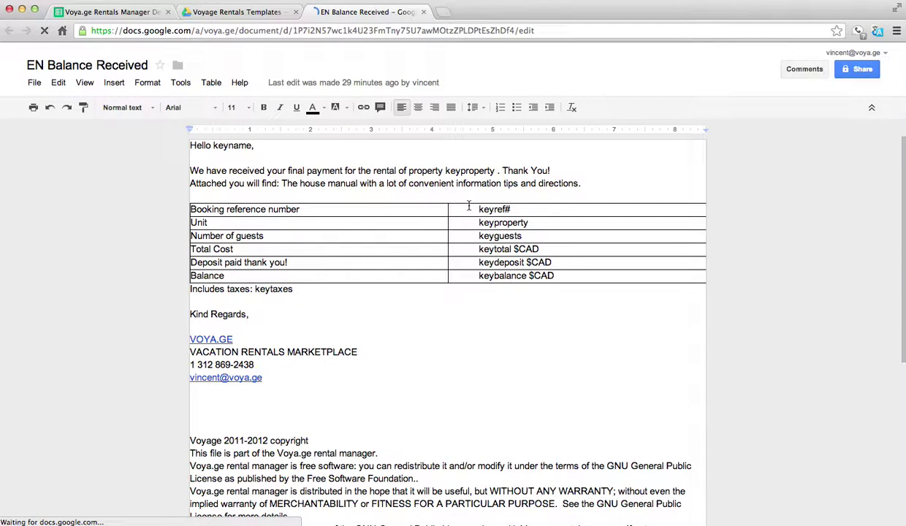
# - Inspect the booking-details table labels and the keyref# placeholder in the template
pyautogui.moveTo(370, 184); pyautogui.dragTo(423, 220)
pyautogui.doubleClick(424, 209)
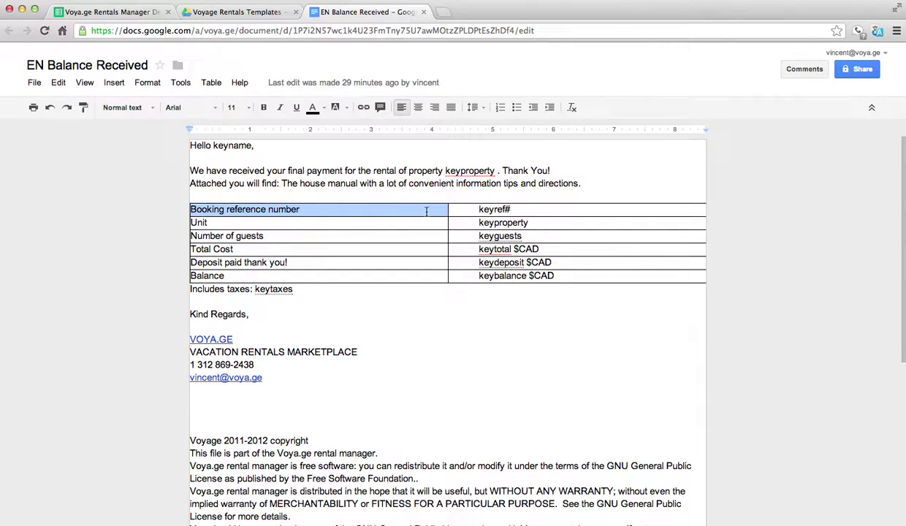
pyautogui.click(365, 224)
pyautogui.doubleClick(364, 225)
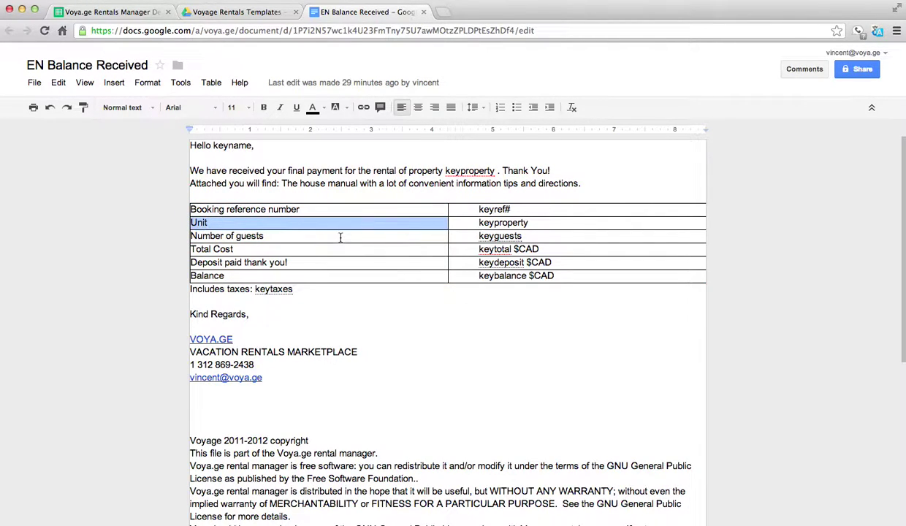
pyautogui.click(340, 238)
pyautogui.doubleClick(341, 238)
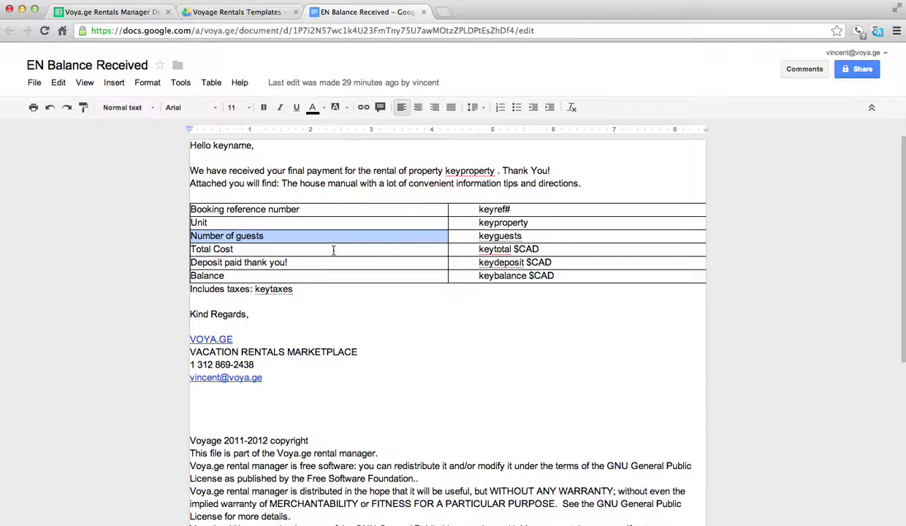
pyautogui.click(333, 250)
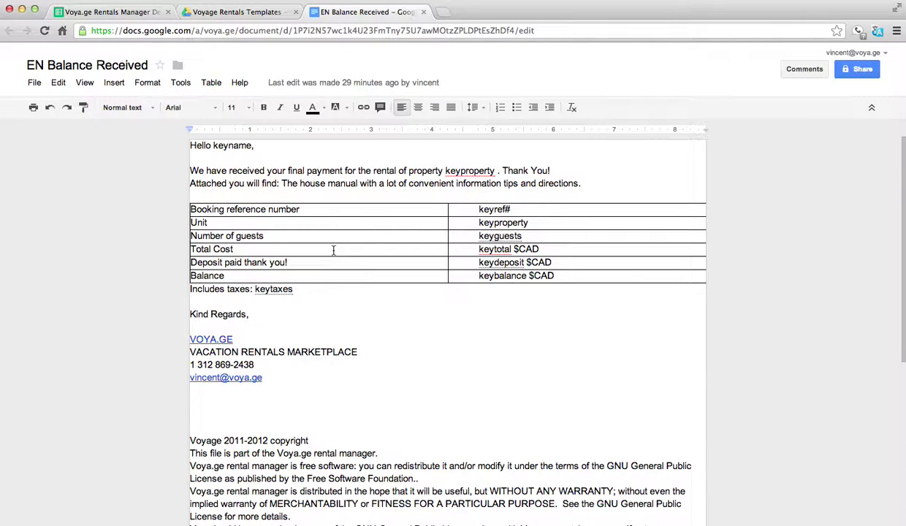
pyautogui.click(325, 267)
pyautogui.click(479, 208)
# - Change the opening words 'We have received' to 'I have received'
pyautogui.click(195, 170)
pyautogui.click(192, 170)
pyautogui.moveTo(191, 170); pyautogui.dragTo(263, 175)
pyautogui.write('I have received')
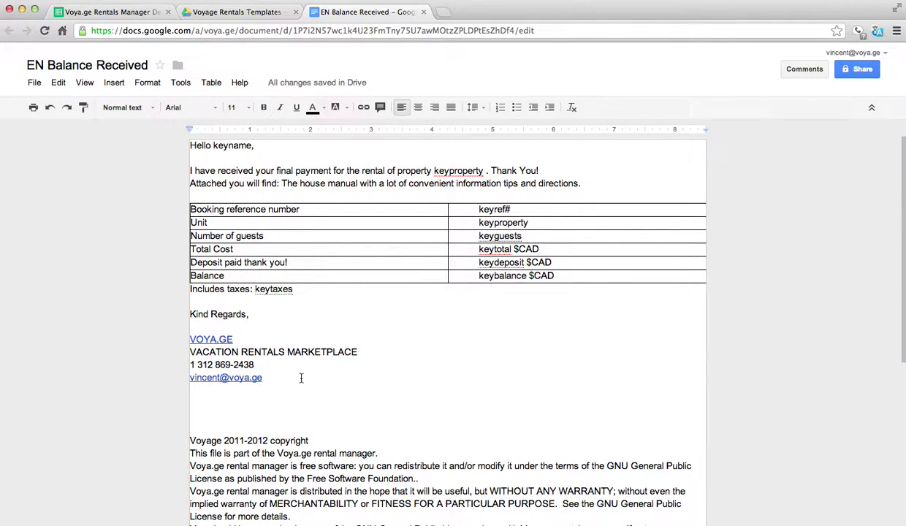
# - Delete the signature and licence text below 'Kind Regards,' and add the sender's first name
pyautogui.scroll(-2, 301, 376)
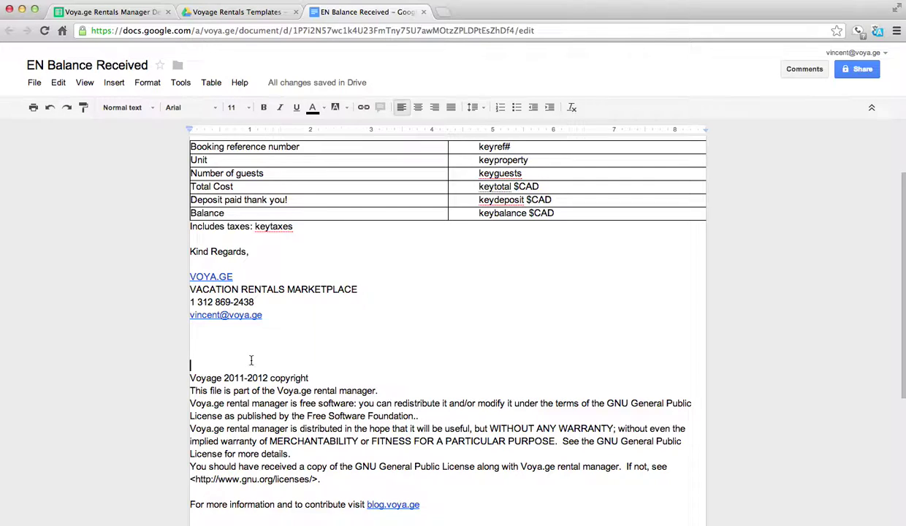
pyautogui.click(205, 262)
pyautogui.scroll(-3, 230, 336)
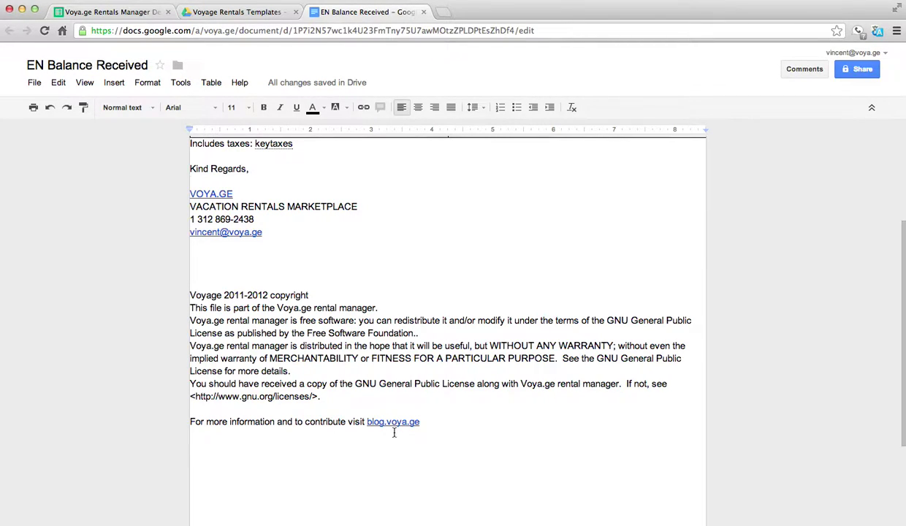
pyautogui.keyDown('shift'); pyautogui.click(454, 450); pyautogui.keyUp('shift')
pyautogui.press('BackSpace')
pyautogui.press('Return')
pyautogui.write('Vincent')
pyautogui.scroll(1, 465, 301)
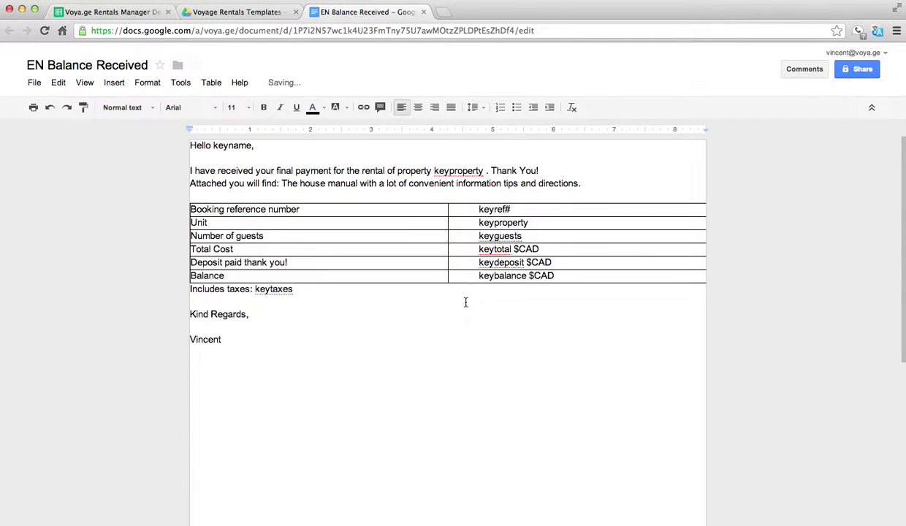
pyautogui.click(325, 183)
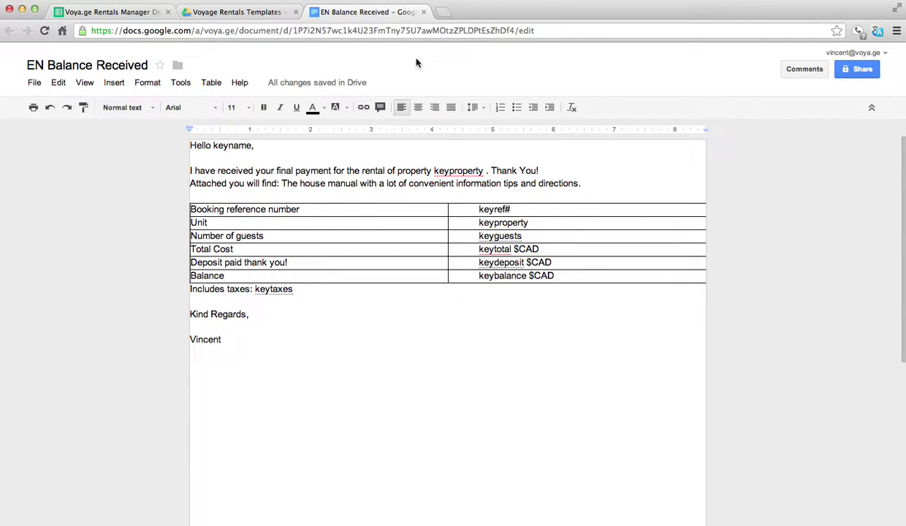
# - Close the EN Balance Received and FR Rental Agreement docs and show the Statuses sheet
pyautogui.click(424, 12)
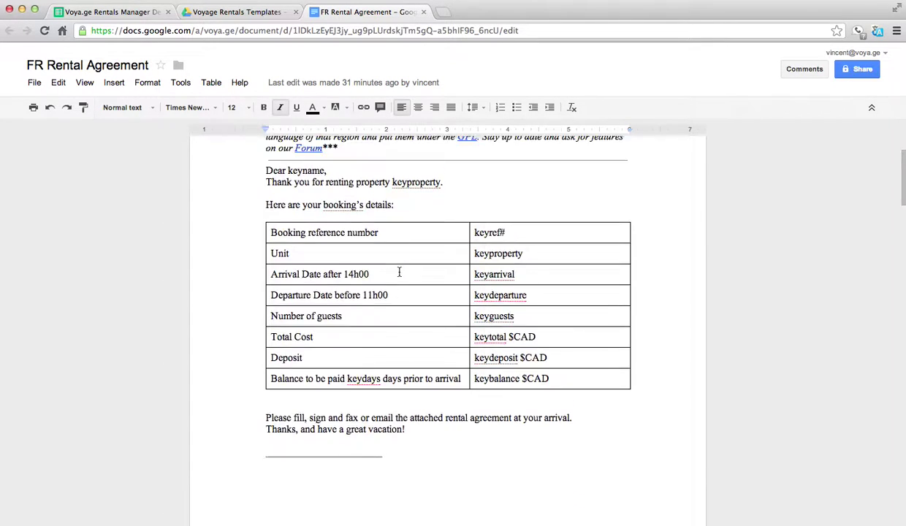
pyautogui.scroll(2, 399, 271)
pyautogui.press('super+w')
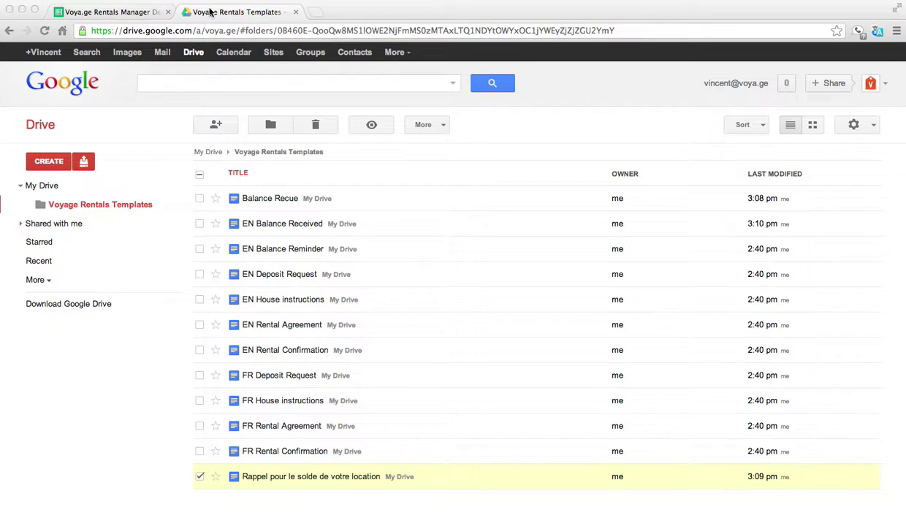
pyautogui.click(109, 12)
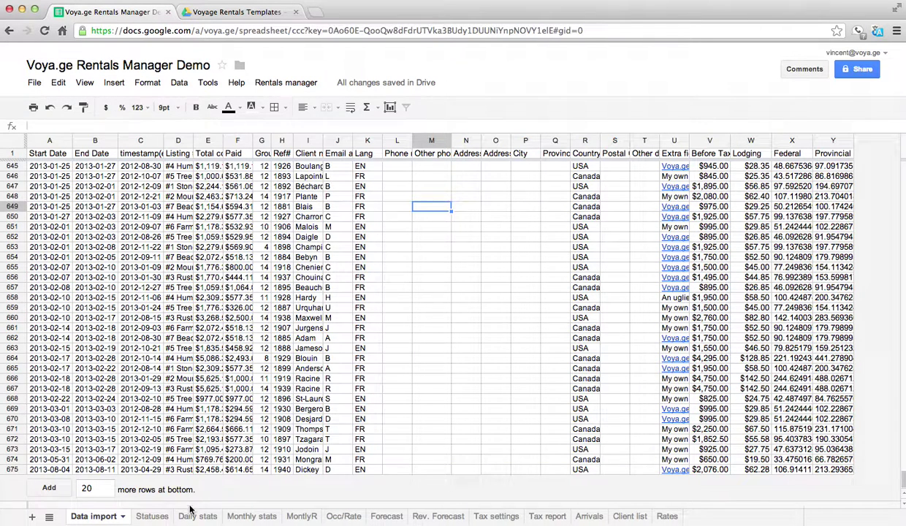
pyautogui.click(146, 517)
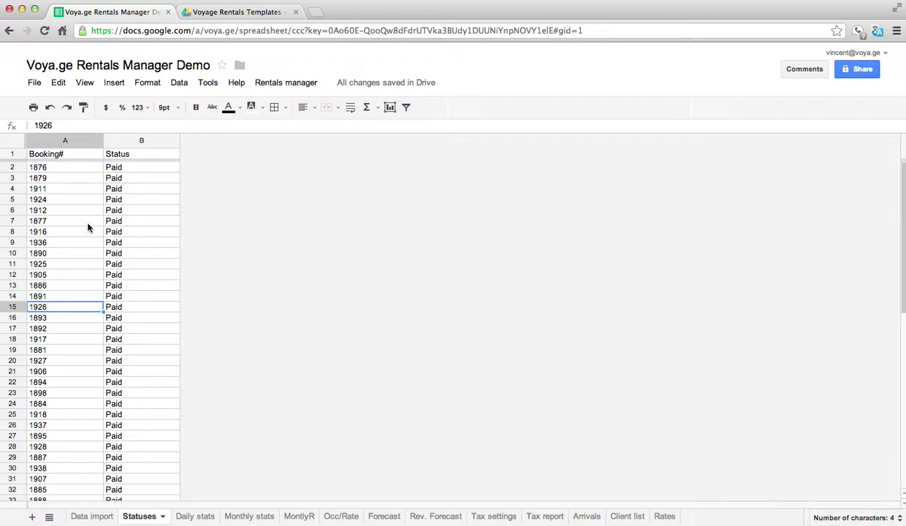
pyautogui.click(58, 167)
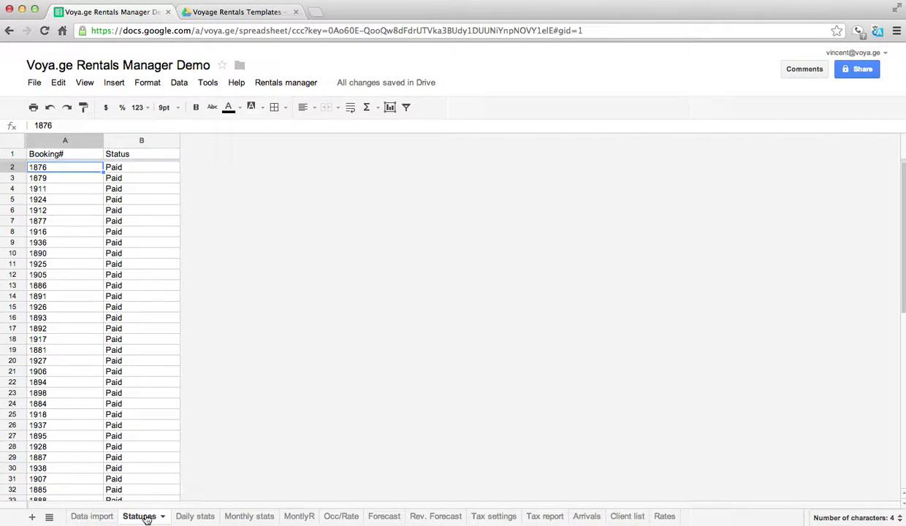
pyautogui.click(64, 211)
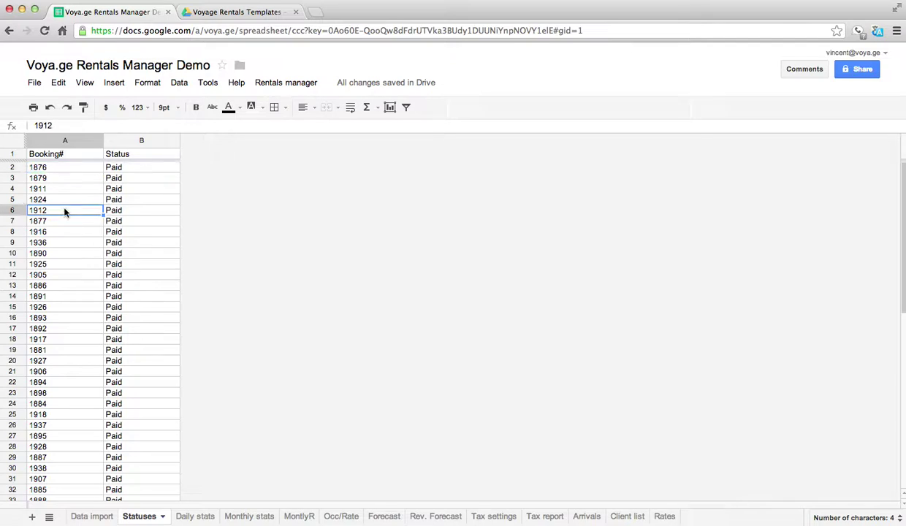
pyautogui.click(121, 201)
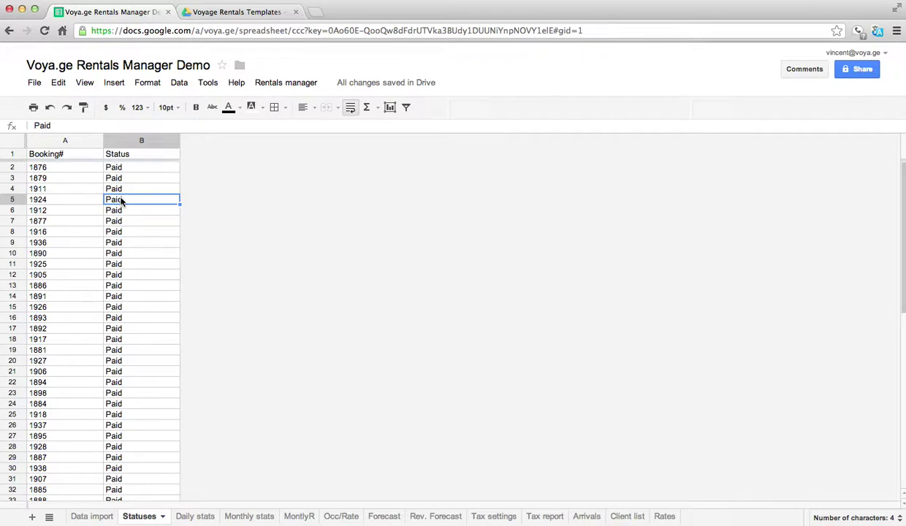
pyautogui.click(120, 254)
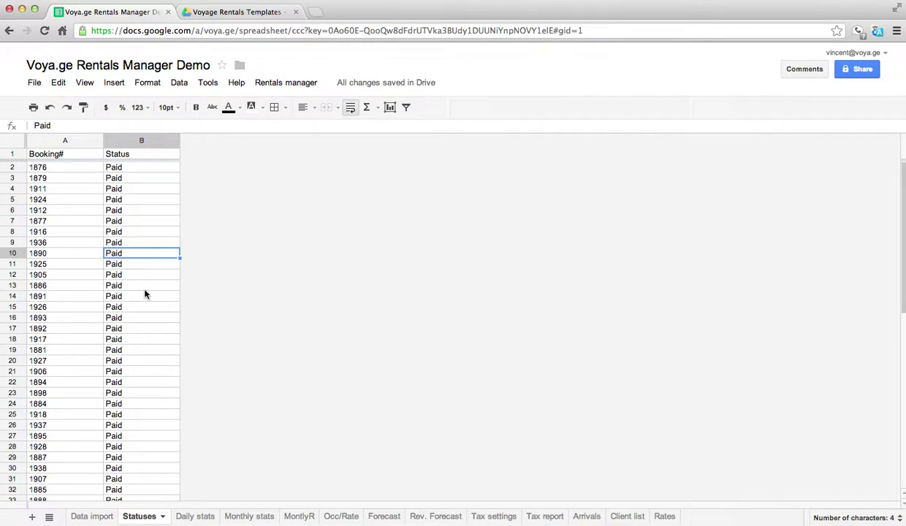
# - Set booking 1890 to Confirmed and booking 1886 to Reminded
pyautogui.write('Co')
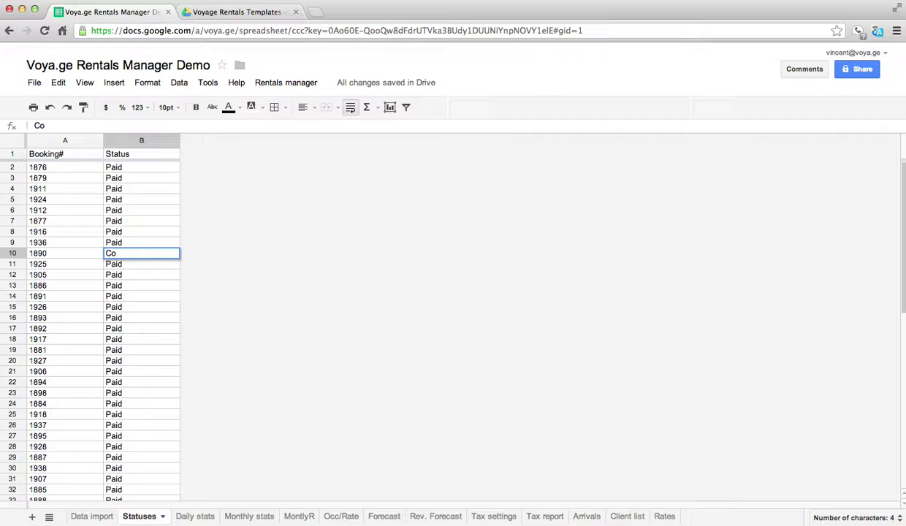
pyautogui.write('nfirmed')
pyautogui.press('Return')
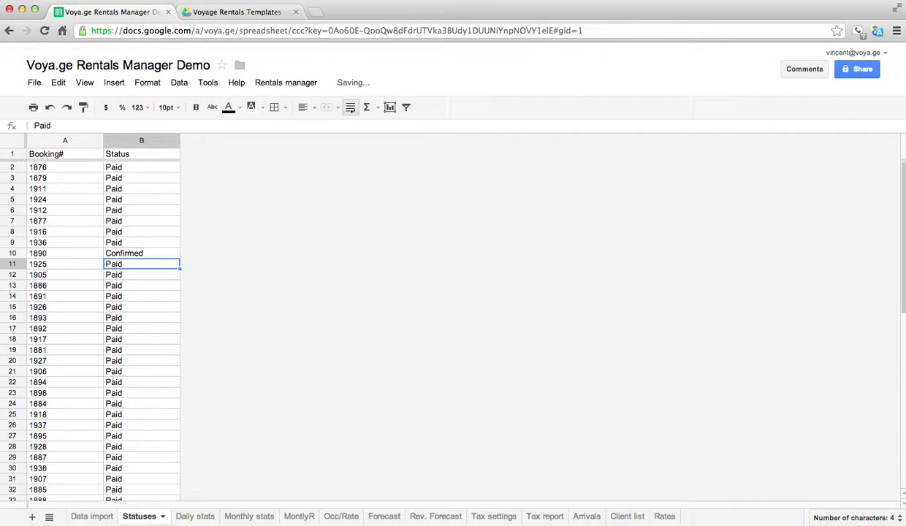
pyautogui.press('Down')
pyautogui.press('Down')
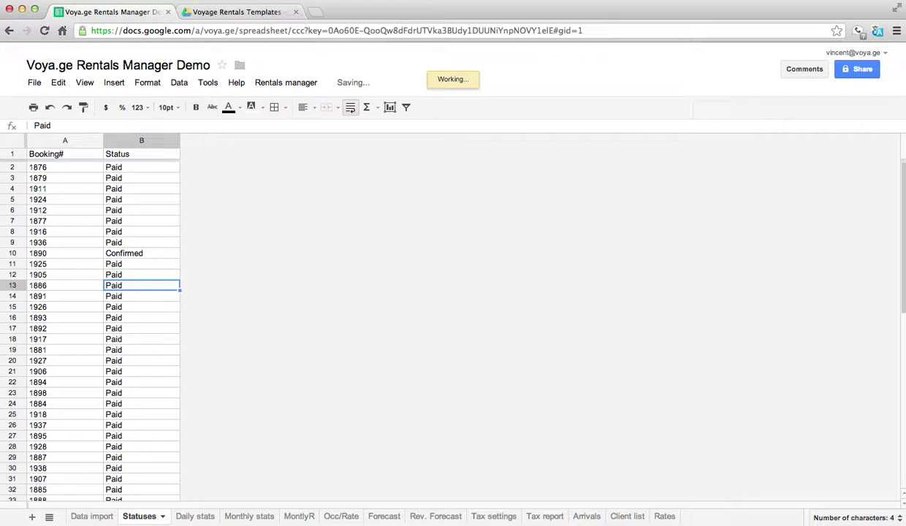
pyautogui.write('Re')
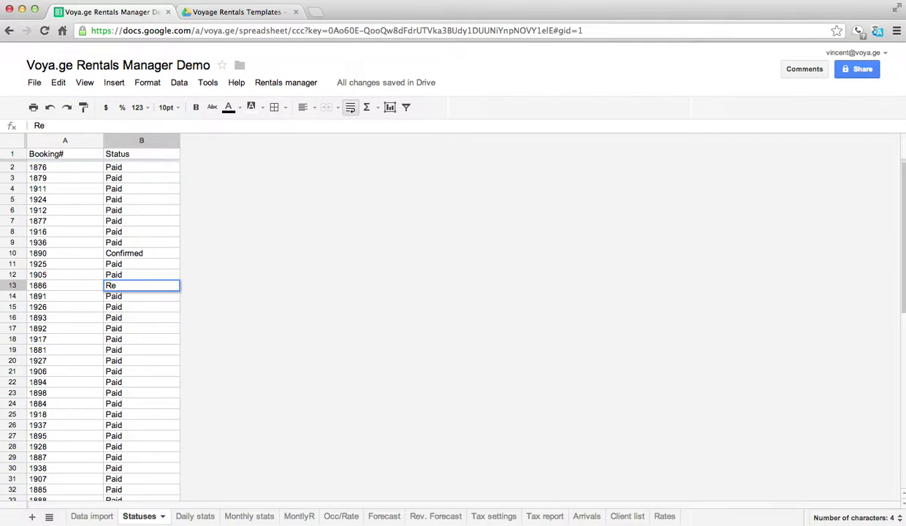
pyautogui.write('minded')
pyautogui.press('Return')
pyautogui.press('Down')
pyautogui.press('Down')
pyautogui.press('Down')
pyautogui.press('Down')
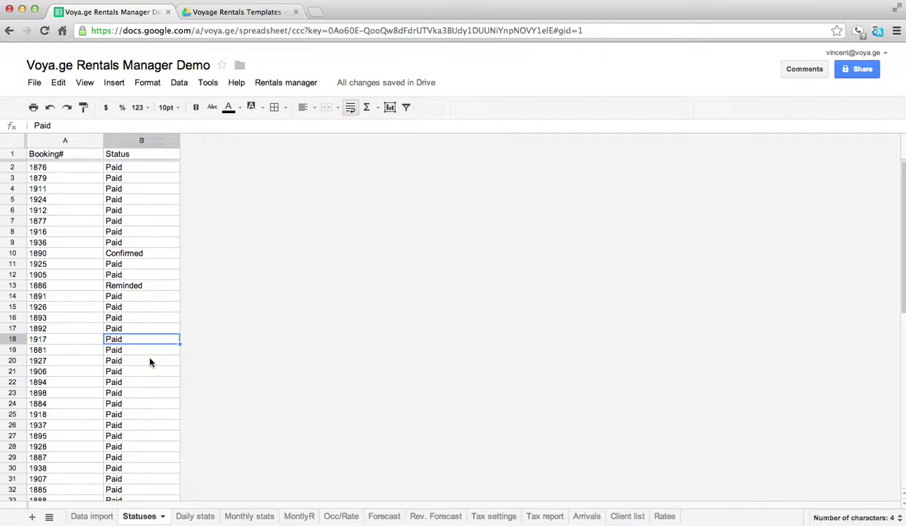
# - Clear booking 1917's status and set booking 1881 to Deposit Requested
pyautogui.press('Delete')
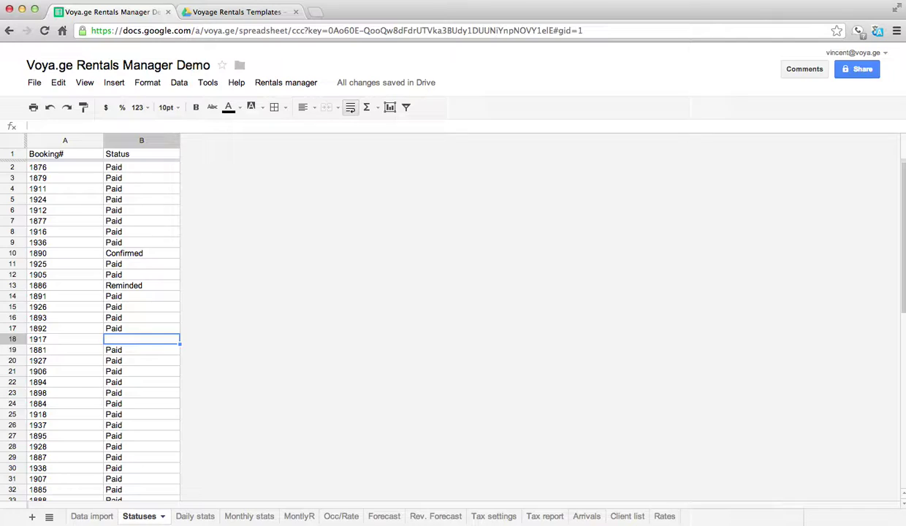
pyautogui.press('Left')
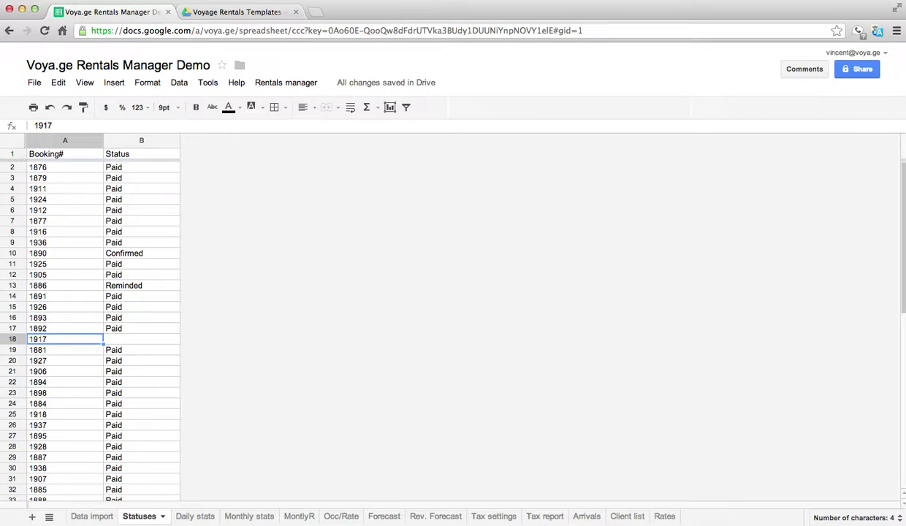
pyautogui.press('Down')
pyautogui.click(141, 349)
pyautogui.write('Depo')
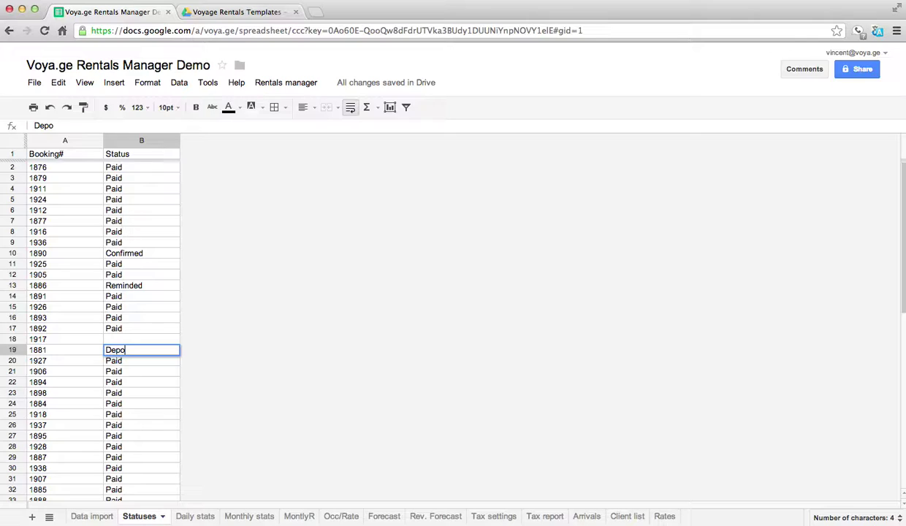
pyautogui.write('sit Requested')
pyautogui.press('Return')
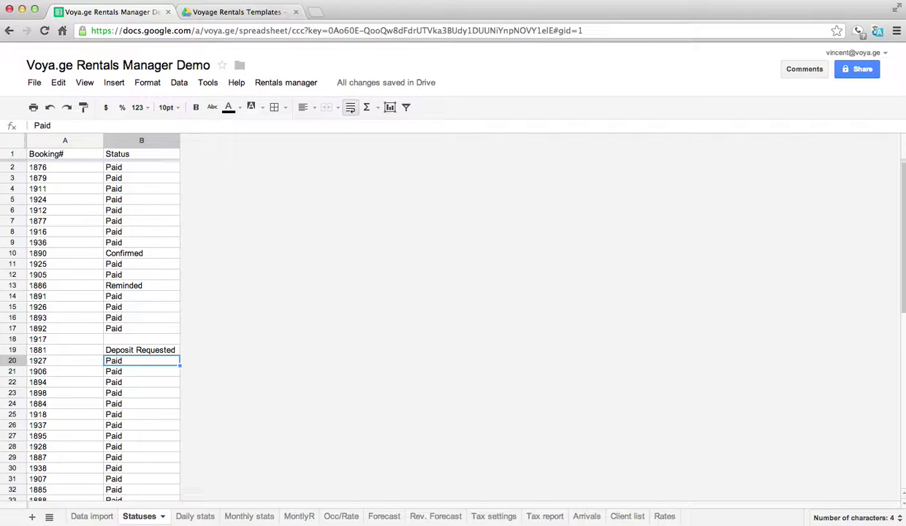
pyautogui.click(273, 84)
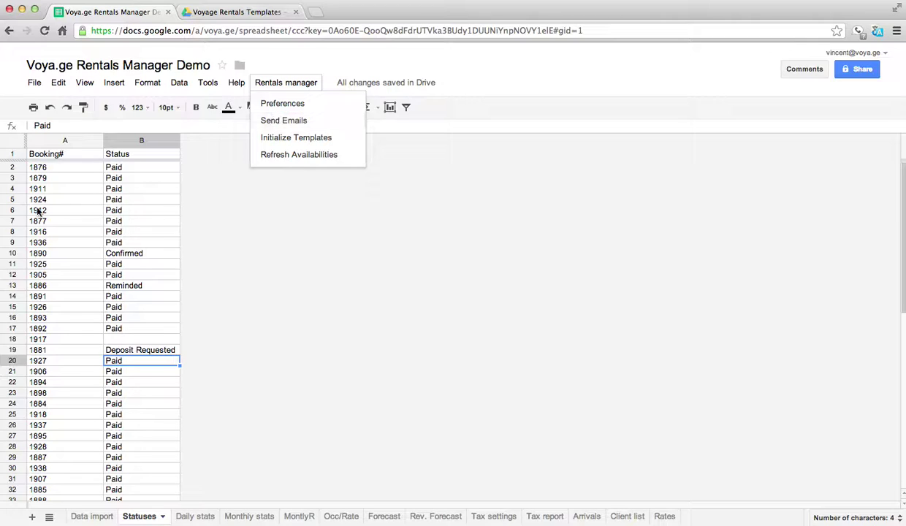
# - Dismiss the Rentals manager menu and select booking 1890's Confirmed status in B10
pyautogui.click(59, 176)
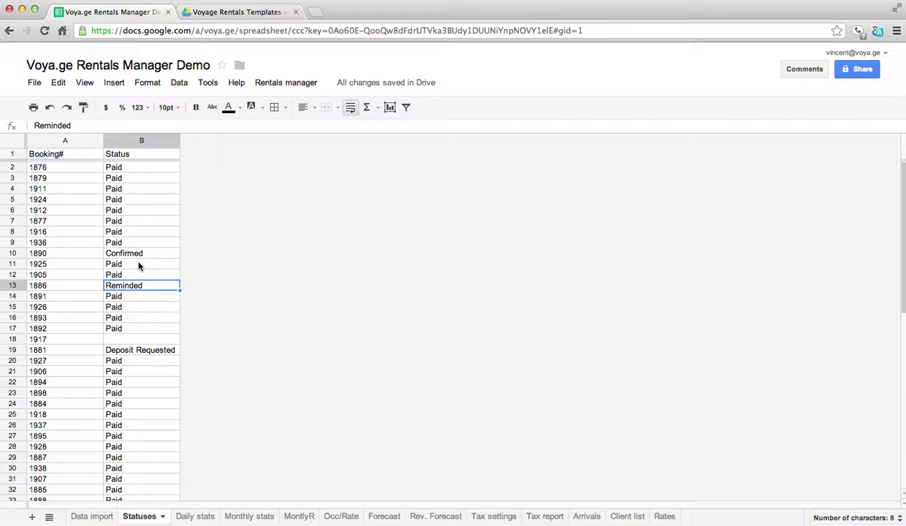
pyautogui.click(142, 254)
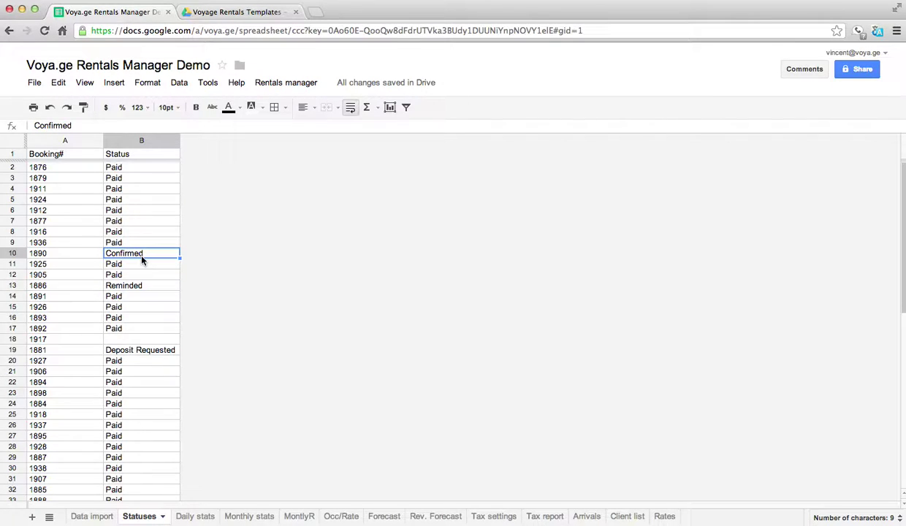